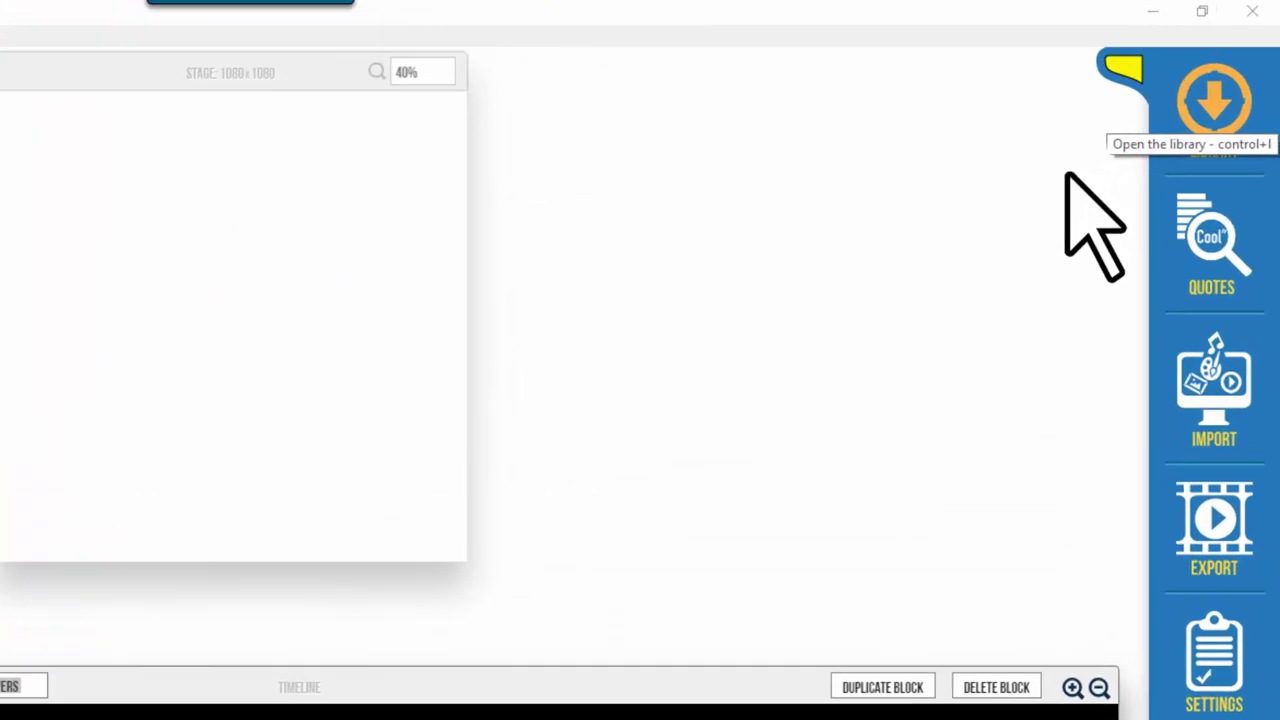
- Open the library and choose the Video_Creation_Center folder in Dropbox as the local search folder
{"action": "left_click", "coordinate": [1186, 145]}
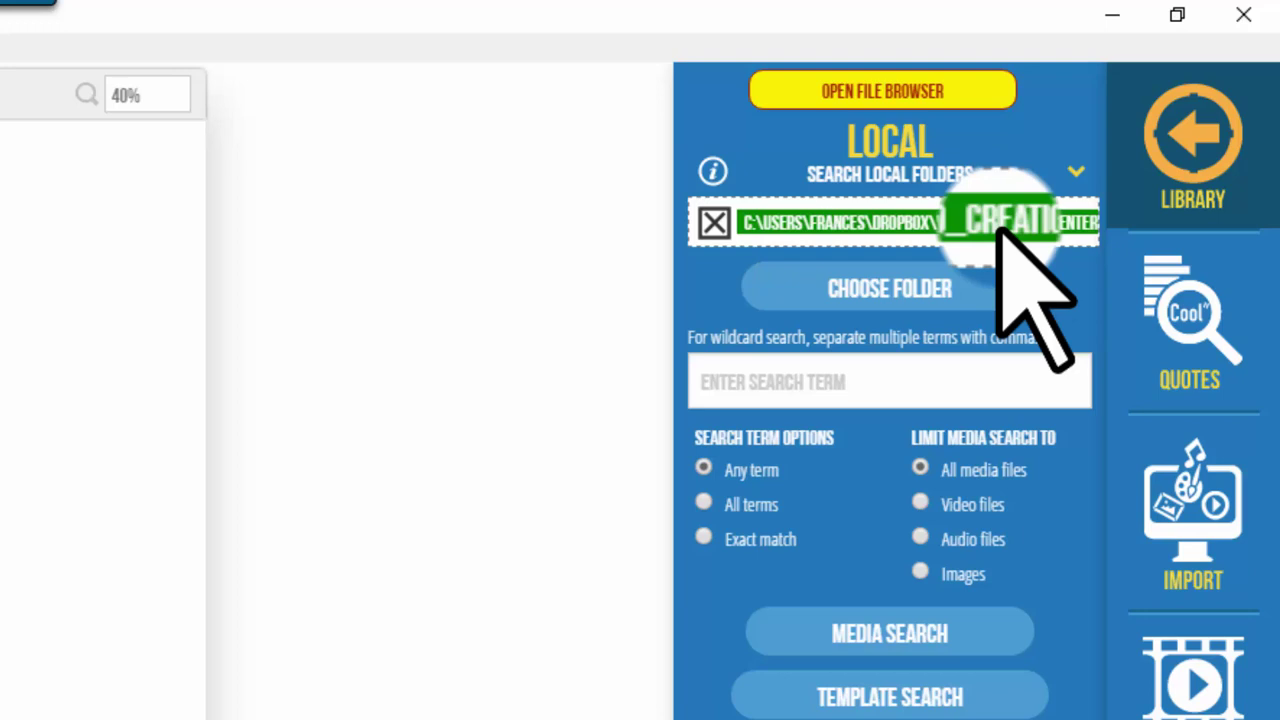
{"action": "left_click", "coordinate": [1002, 230]}
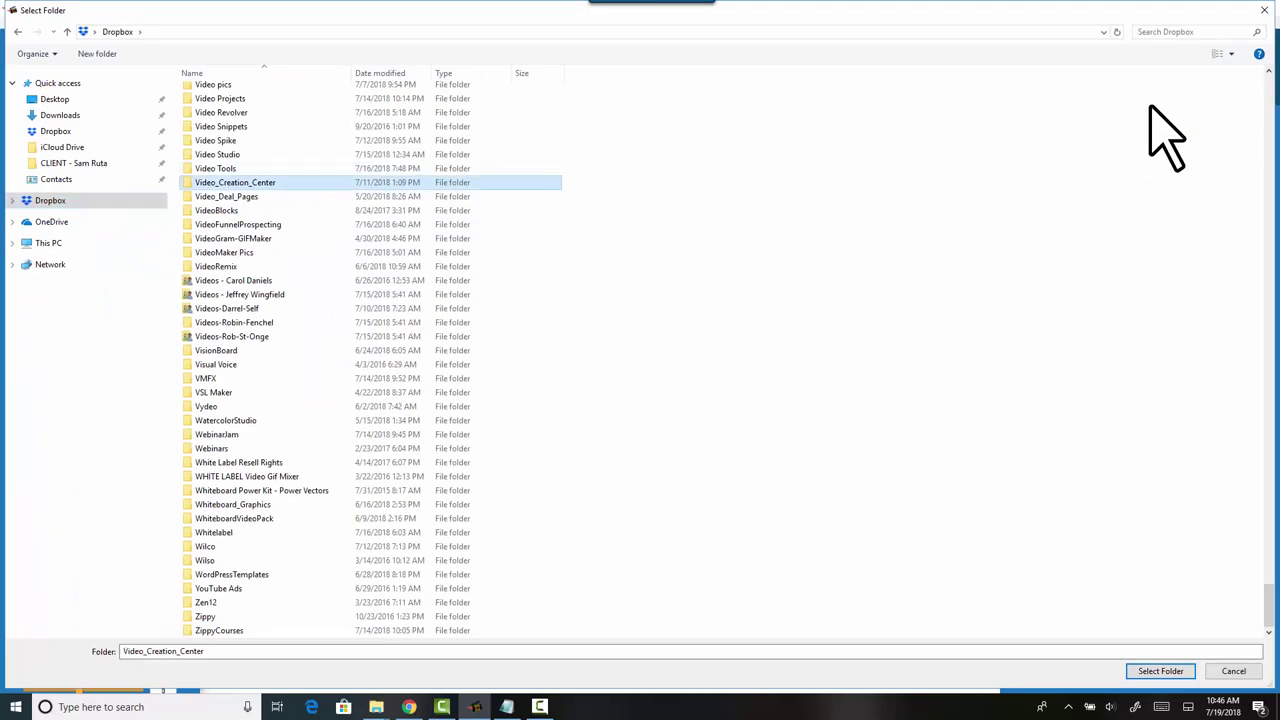
{"action": "key", "text": "Return"}
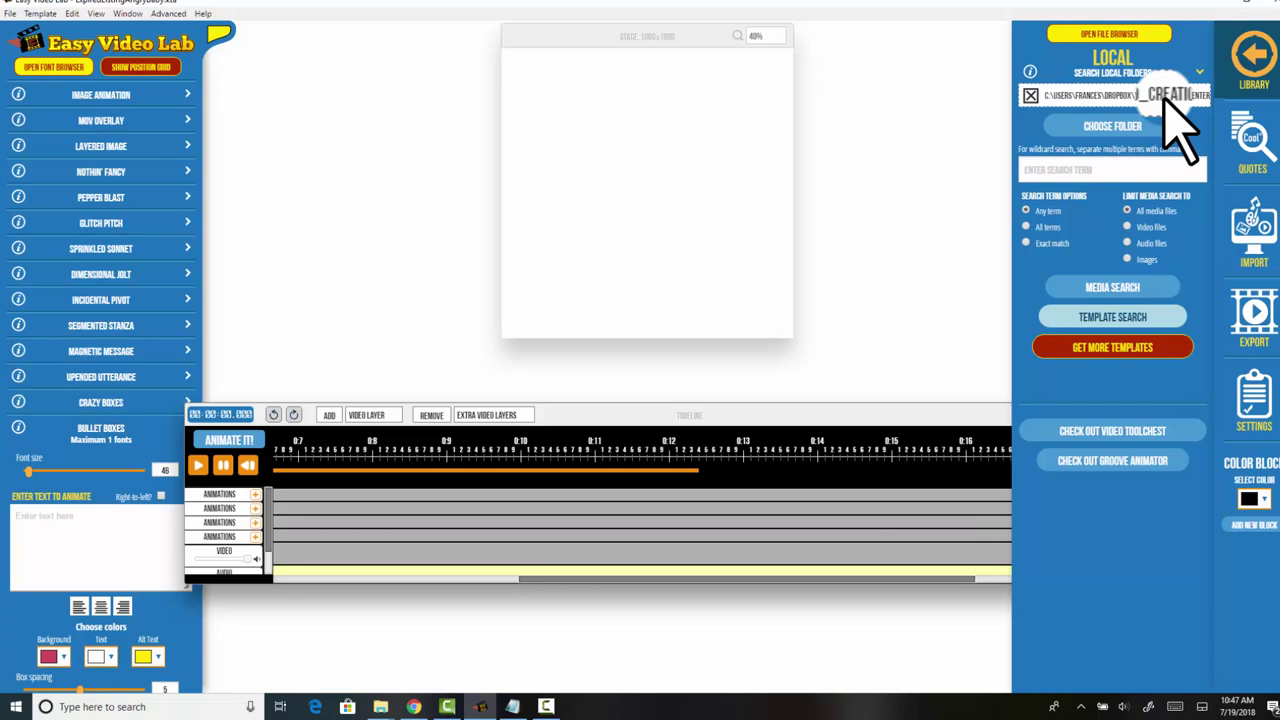
- Search the chosen folder for templates without a search term, look through the results and close them
{"action": "left_click", "coordinate": [1165, 100]}
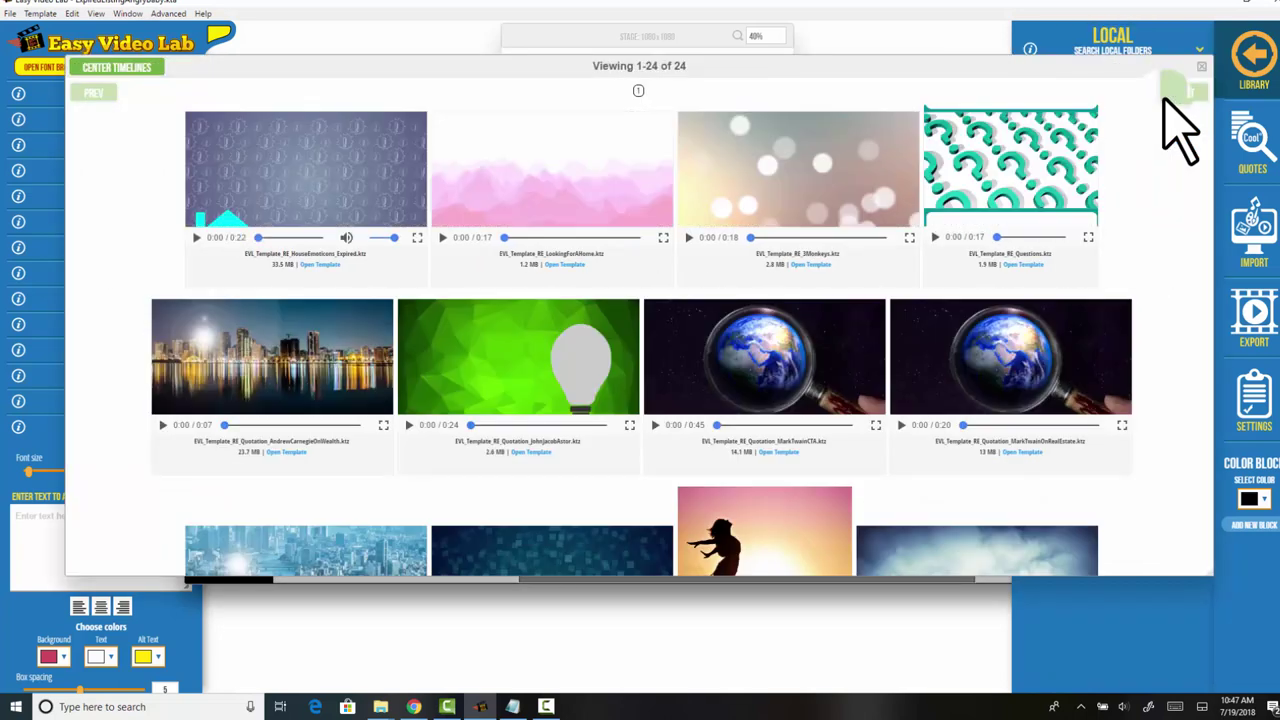
{"action": "scroll", "coordinate": [1165, 100], "scroll_direction": "down", "scroll_amount": 3}
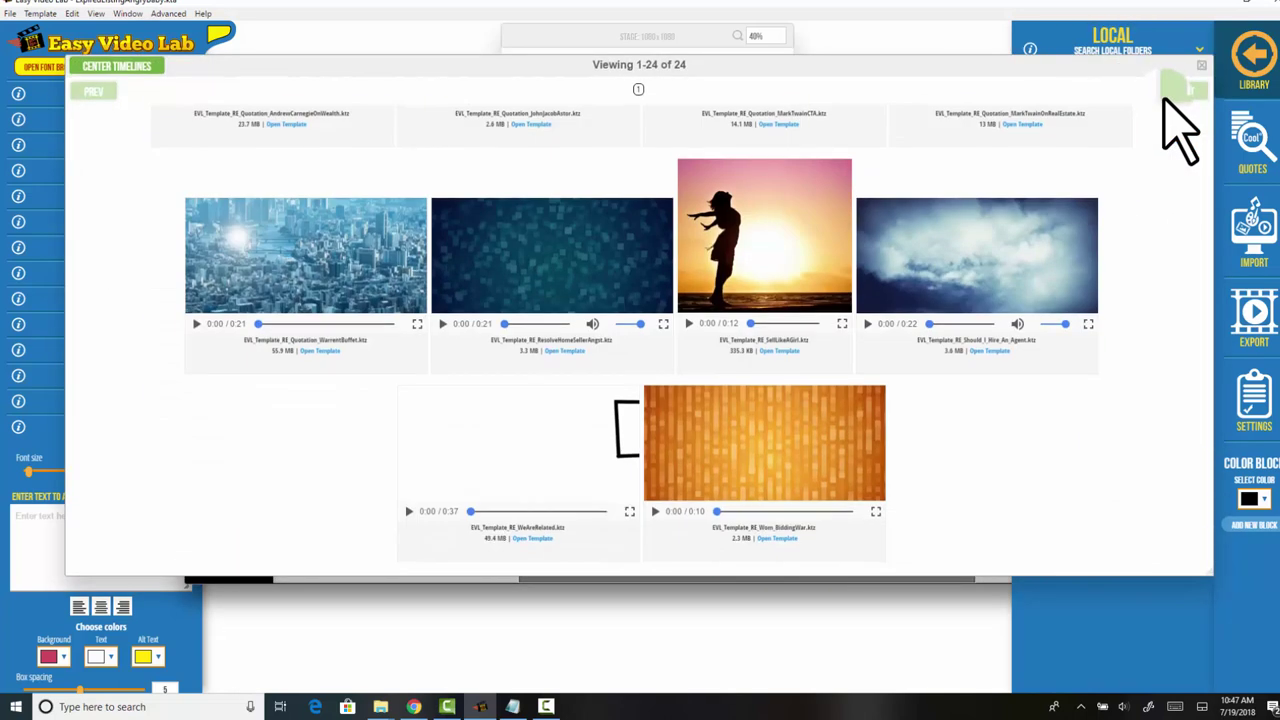
{"action": "scroll", "coordinate": [1165, 100], "scroll_direction": "up", "scroll_amount": 4}
{"action": "scroll", "coordinate": [1165, 100], "scroll_direction": "up", "scroll_amount": 2}
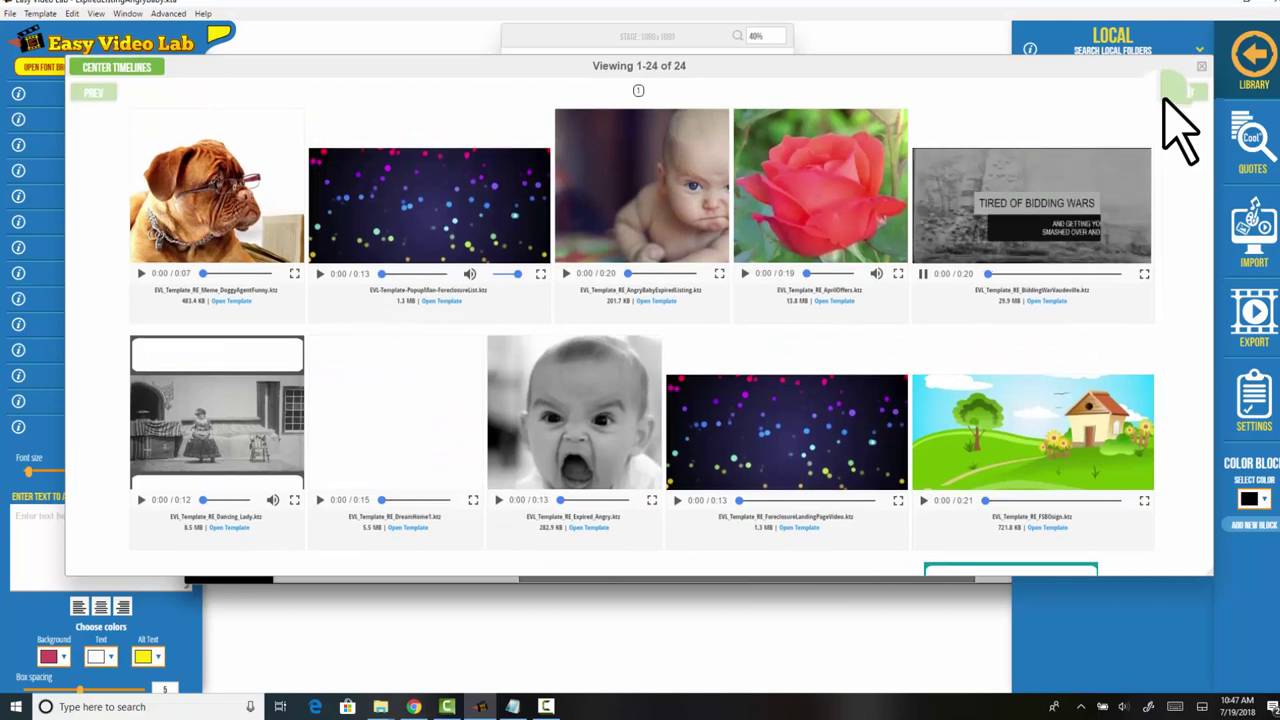
{"action": "scroll", "coordinate": [1165, 100], "scroll_direction": "down", "scroll_amount": 3}
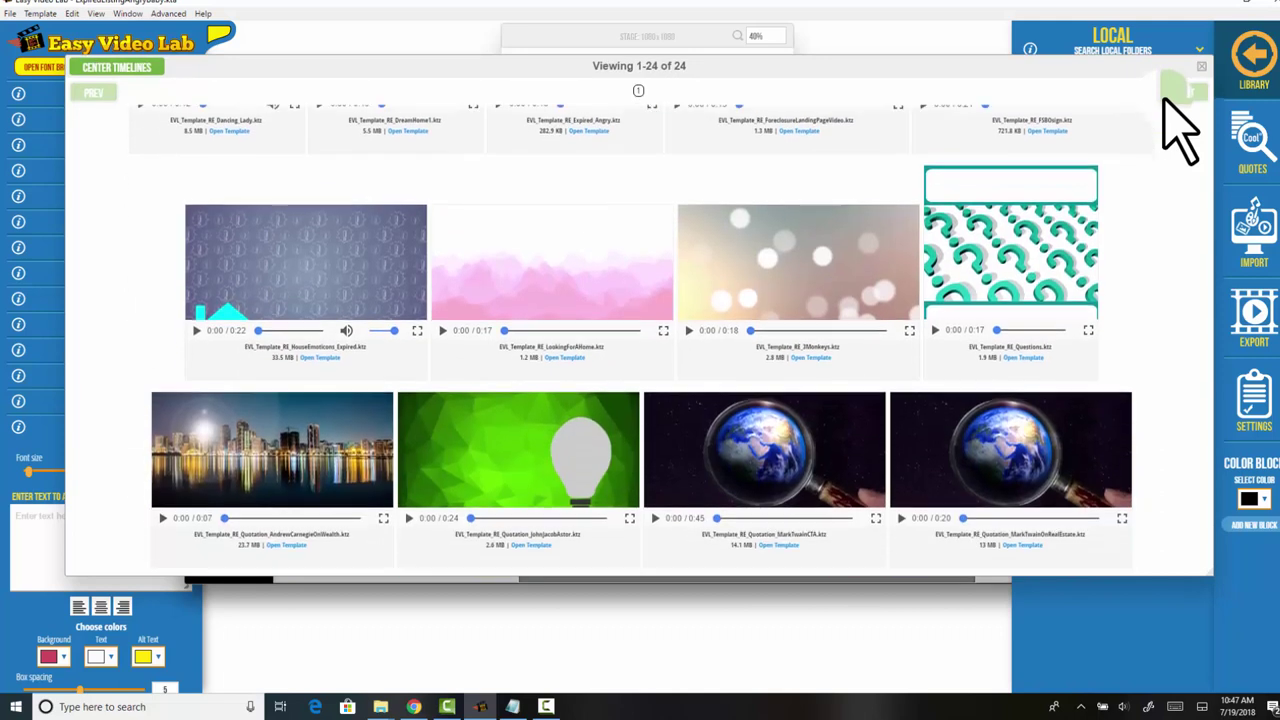
{"action": "scroll", "coordinate": [1165, 100], "scroll_direction": "up", "scroll_amount": 3}
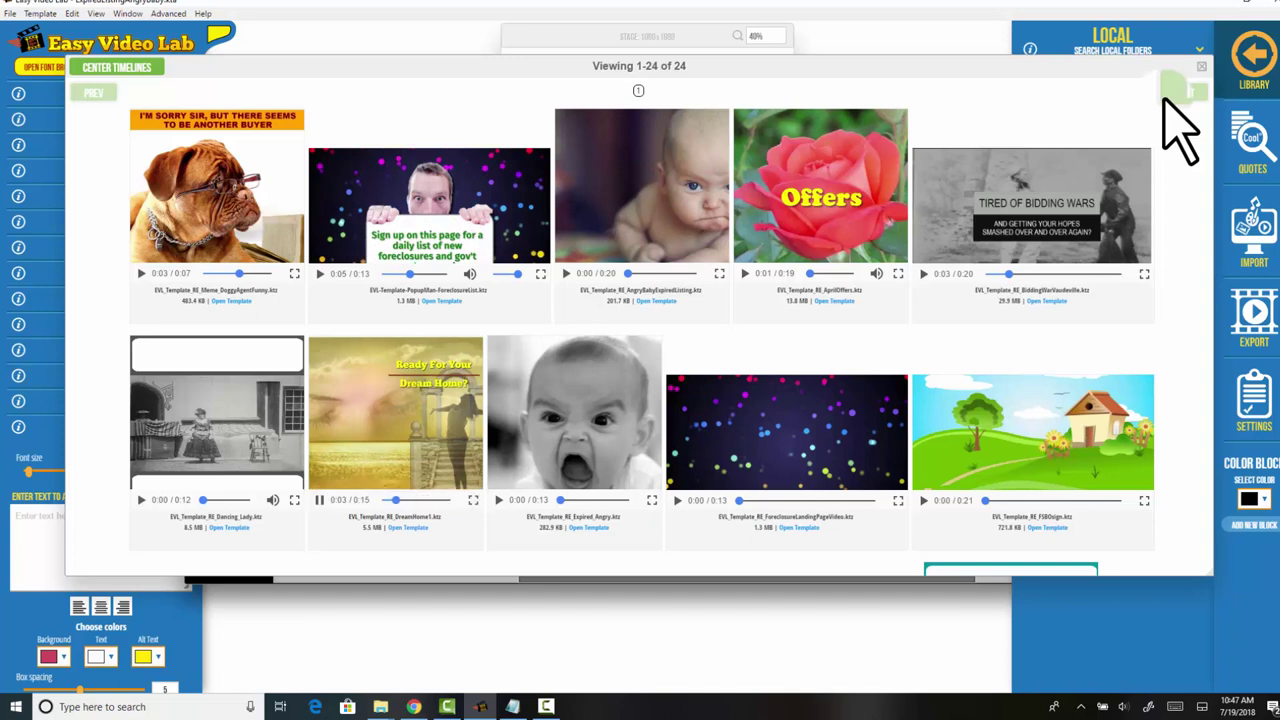
{"action": "key", "text": "Escape"}
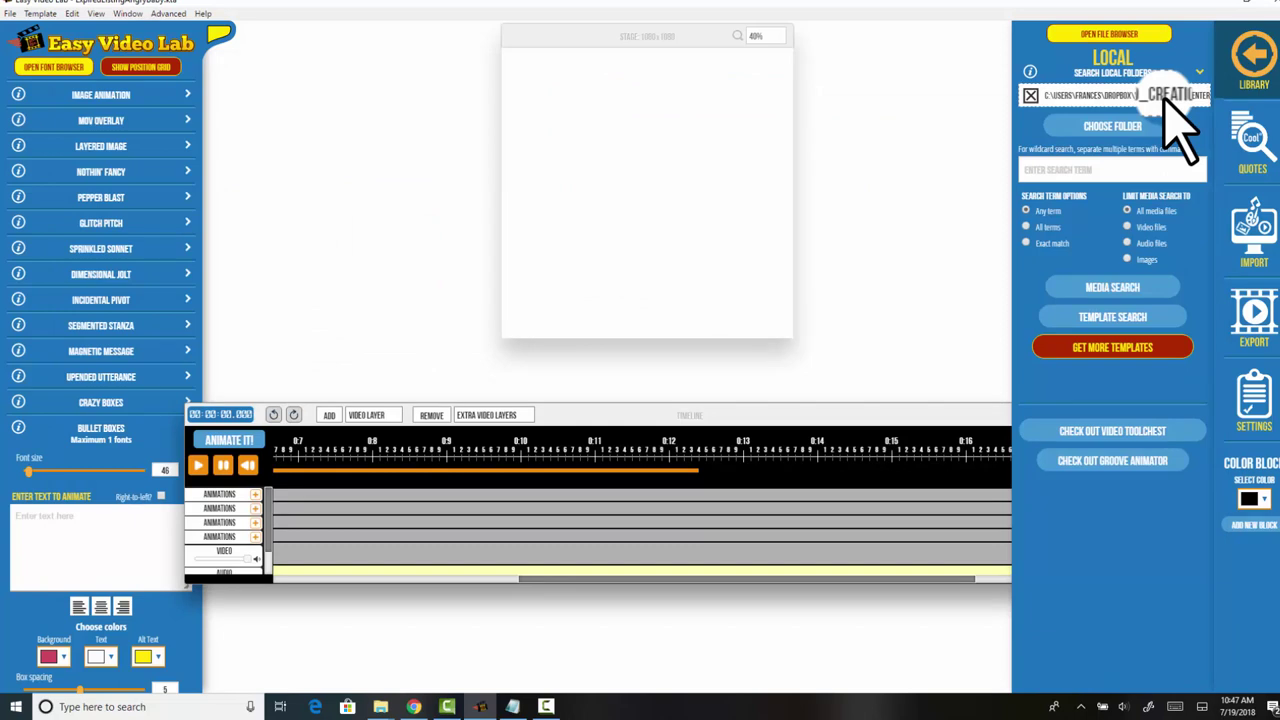
- Search the chosen folder's media for "blue", limited to video files, and look through the results
{"action": "key", "text": "Tab"}
{"action": "type", "text": "blue"}
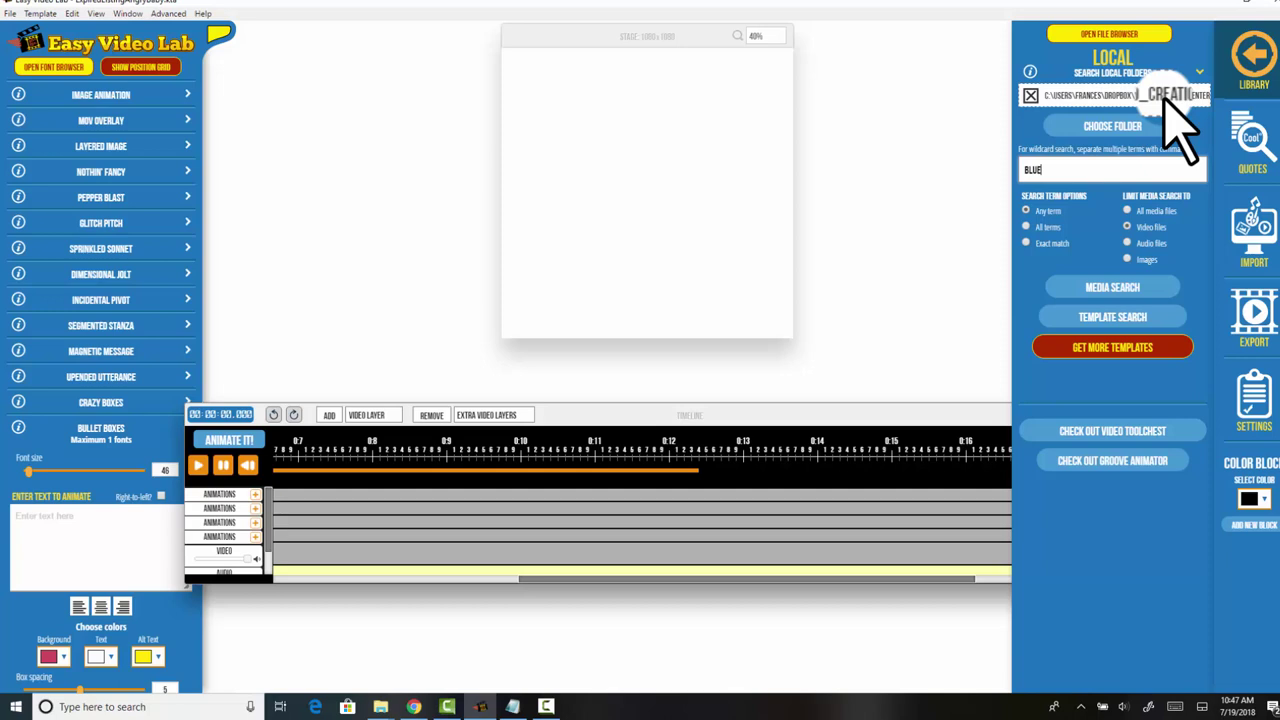
{"action": "key", "text": "Return"}
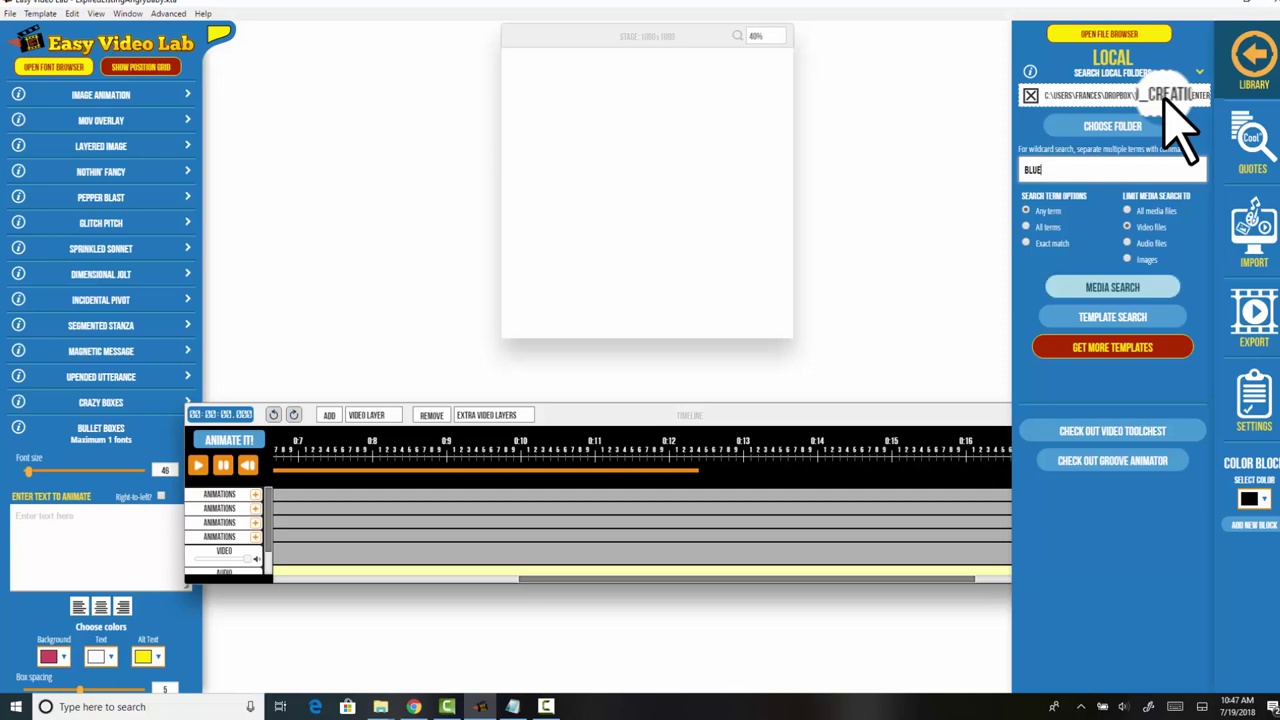
{"action": "scroll", "coordinate": [1180, 125], "scroll_direction": "down", "scroll_amount": 5}
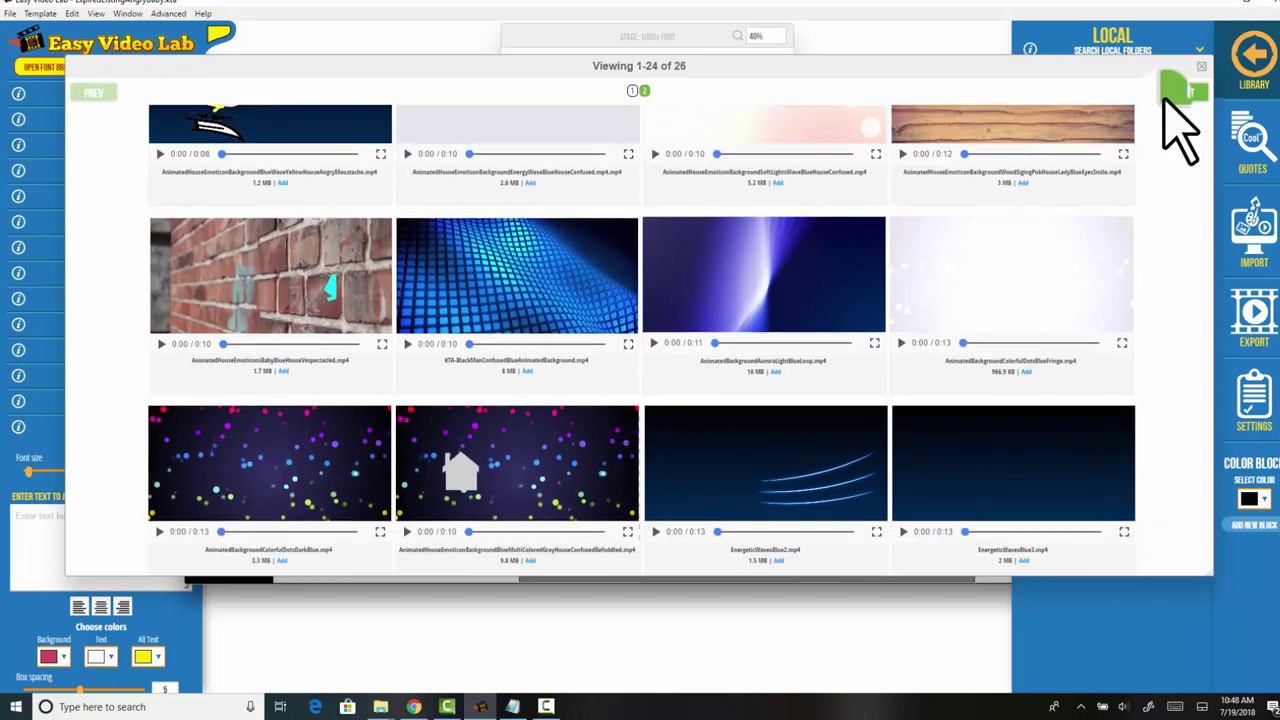
{"action": "scroll", "coordinate": [1180, 125], "scroll_direction": "down", "scroll_amount": 5}
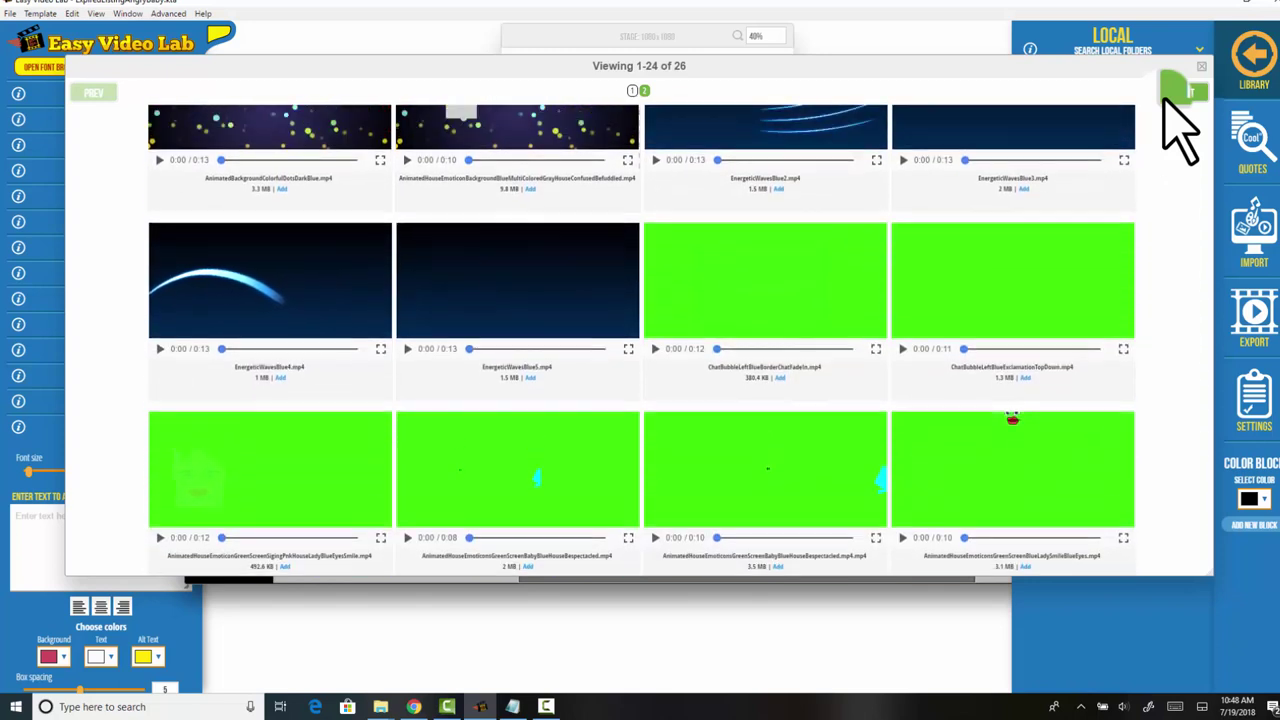
{"action": "scroll", "coordinate": [1180, 125], "scroll_direction": "up", "scroll_amount": 10}
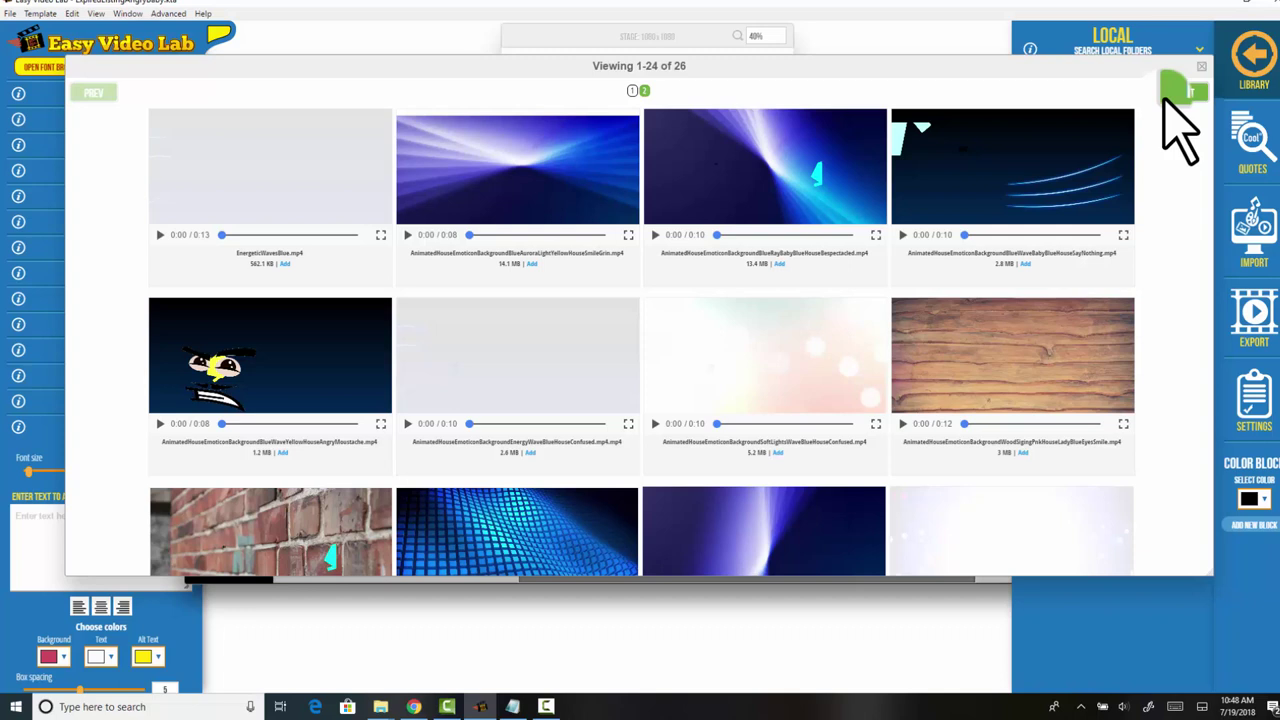
- Find and preview the video KTA-BlackManConfusedBlueAnimatedBackground.mp4 in the search results
{"action": "scroll", "coordinate": [1180, 125], "scroll_direction": "down", "scroll_amount": 1}
{"action": "scroll", "coordinate": [1180, 125], "scroll_direction": "up", "scroll_amount": 1}
{"action": "scroll", "coordinate": [1180, 125], "scroll_direction": "down", "scroll_amount": 3}
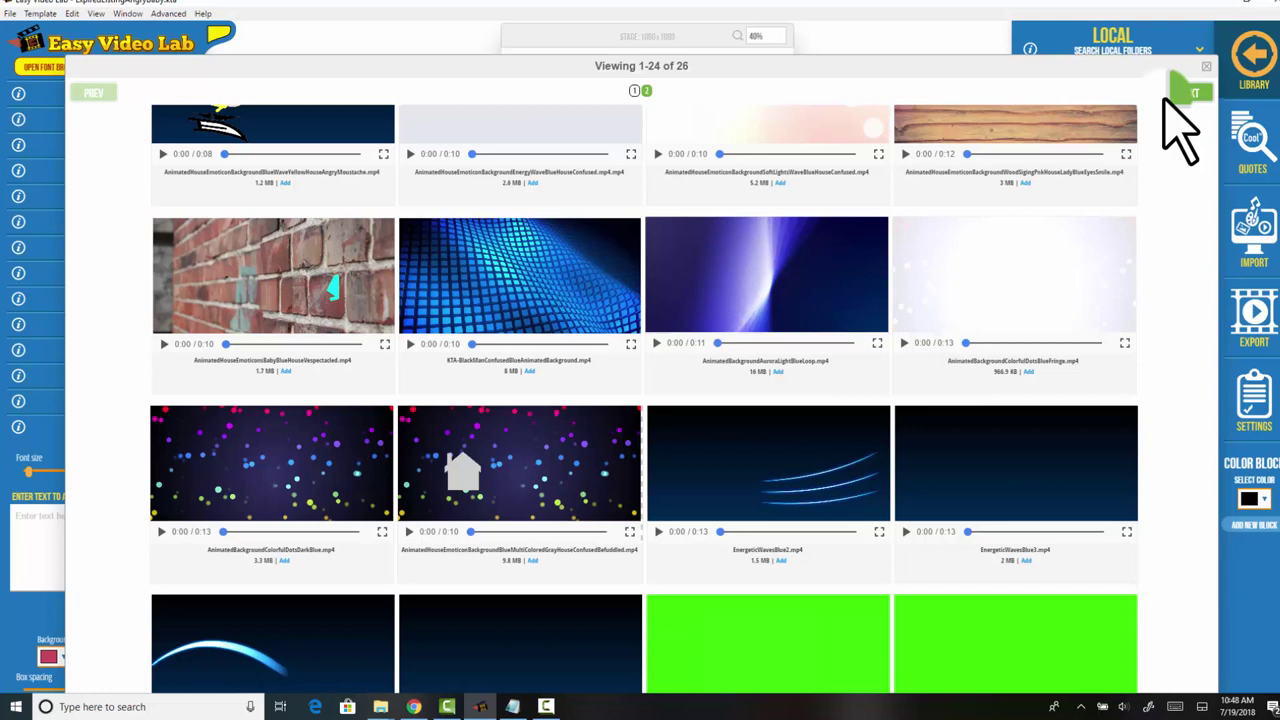
{"action": "key", "text": "space"}
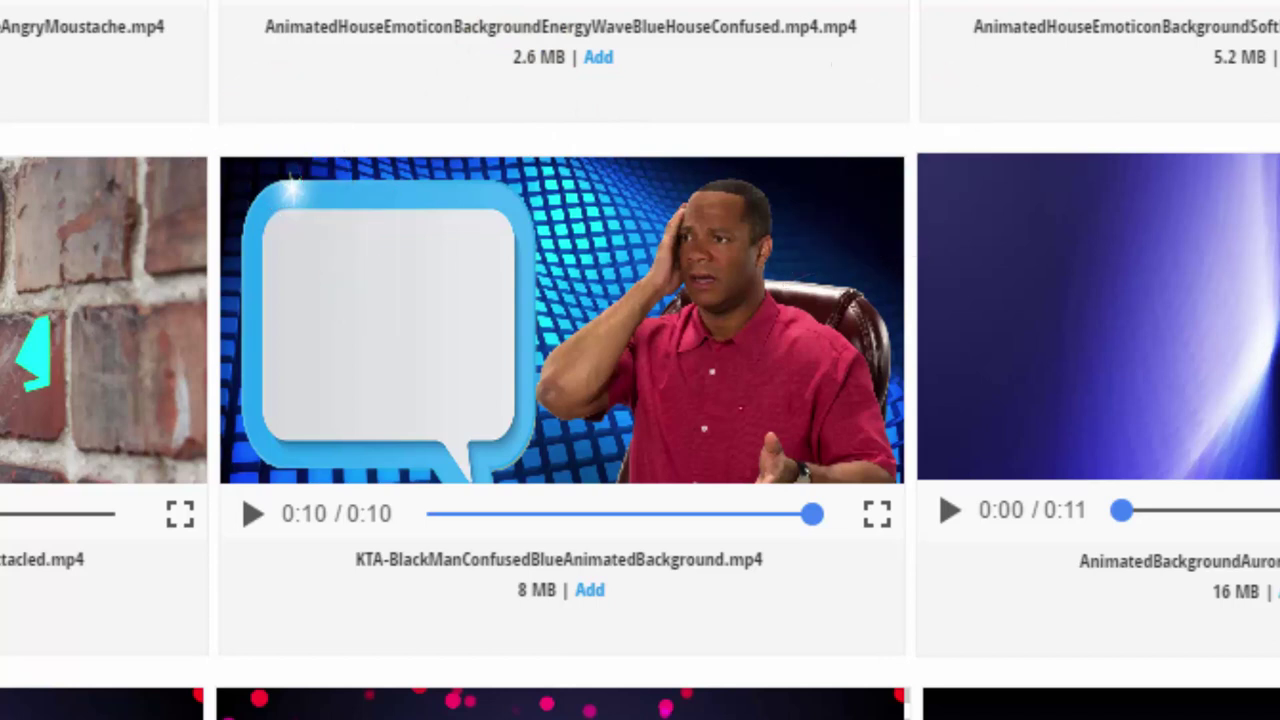
{"action": "key", "text": "space"}
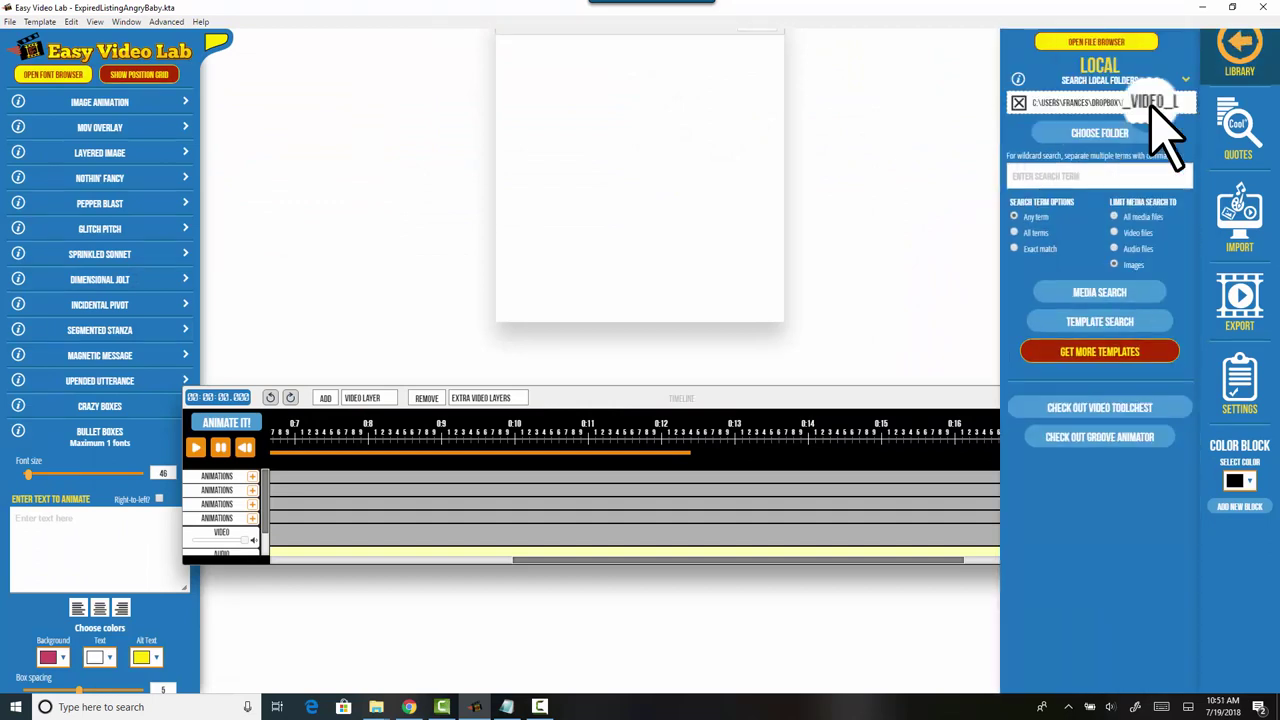
- Search the local folder for templates matching "neon" with all media files included, view the results and close them
{"action": "left_click", "coordinate": [1151, 108]}
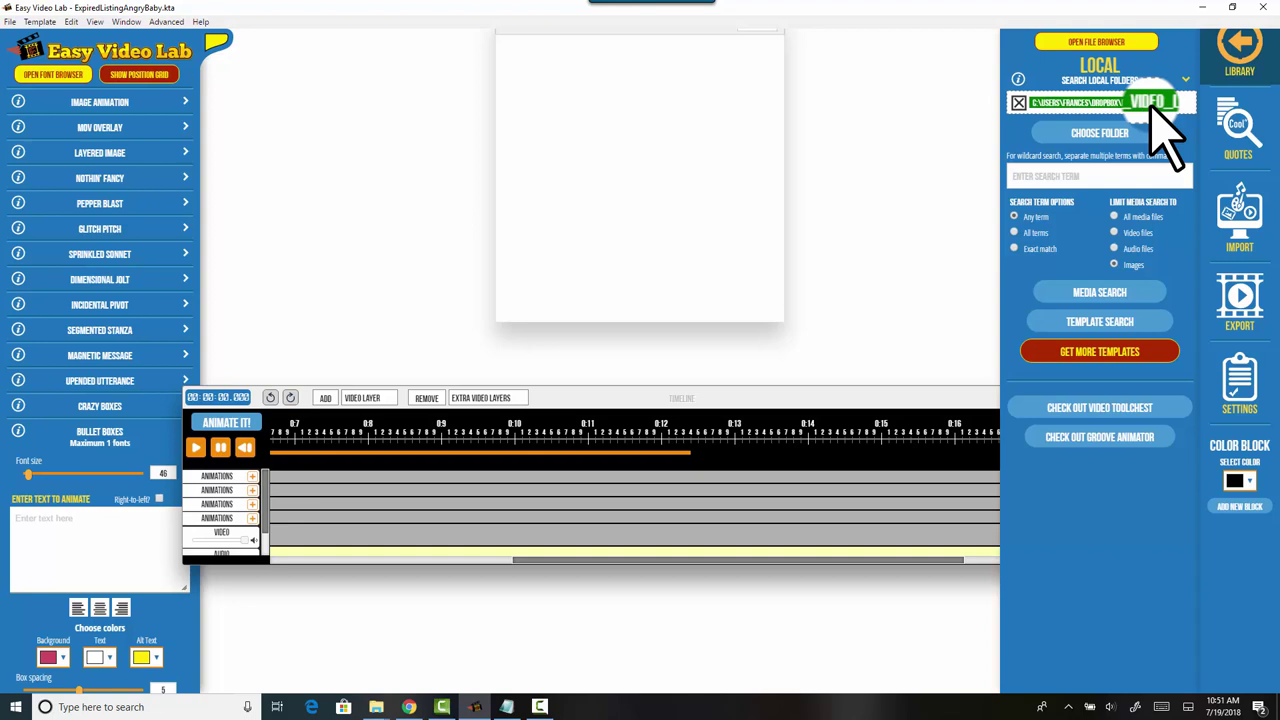
{"action": "left_click", "coordinate": [1151, 108]}
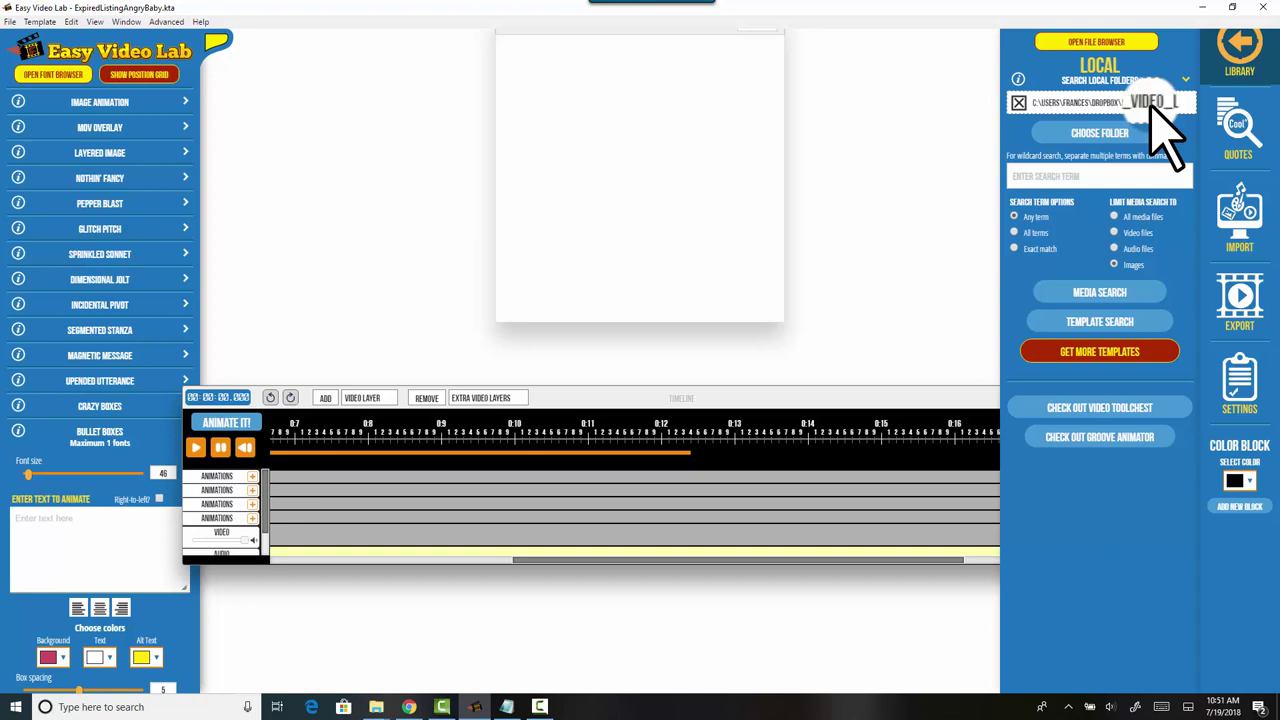
{"action": "type", "text": "NON"}
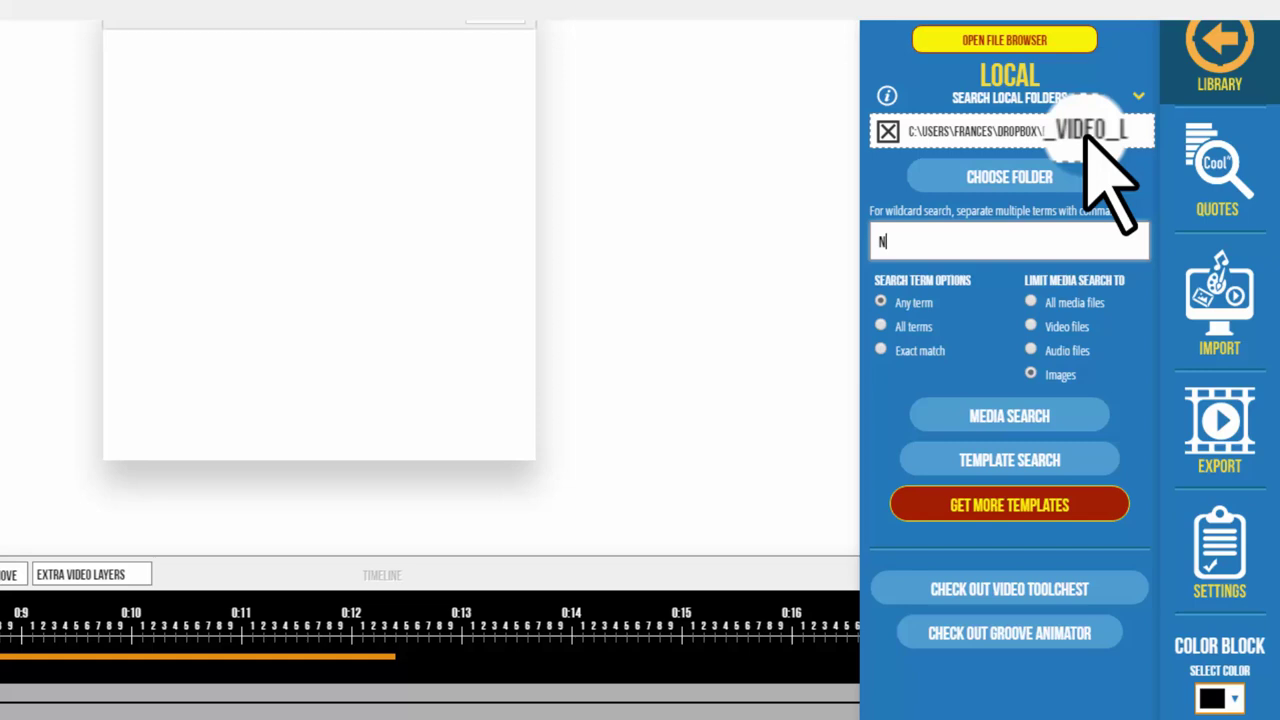
{"action": "type", "text": "I"}
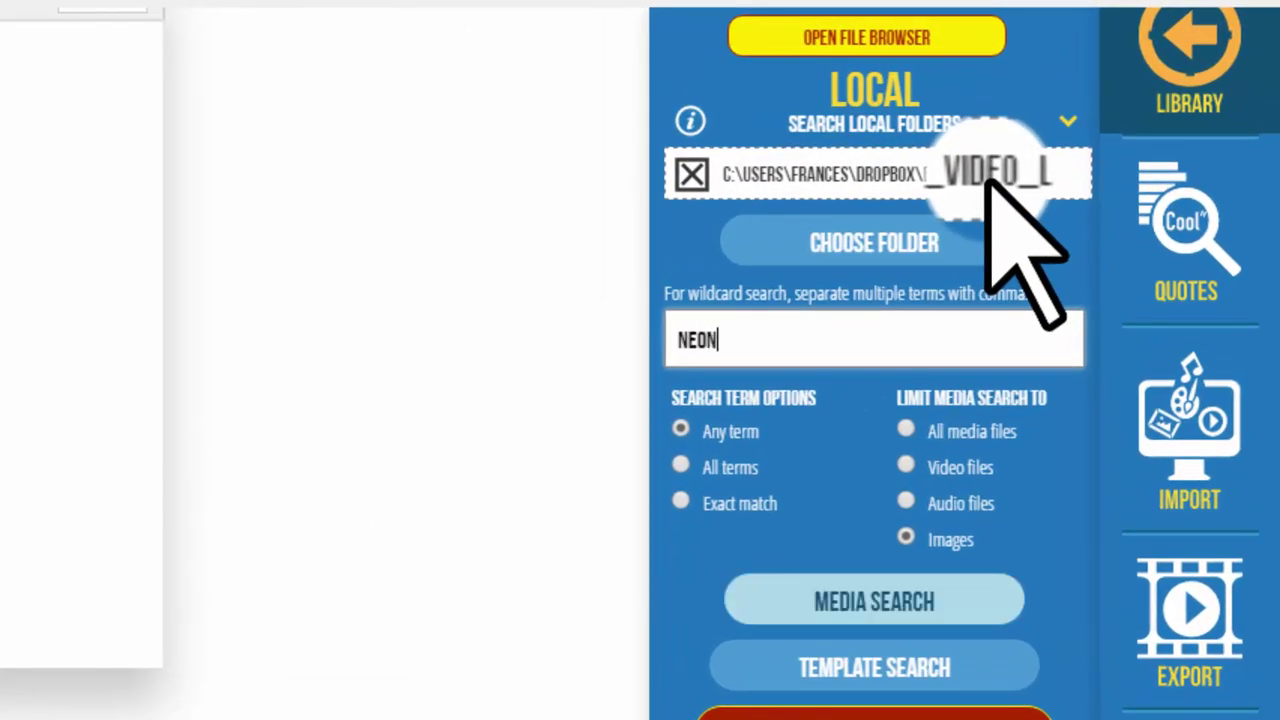
{"action": "left_click", "coordinate": [906, 429]}
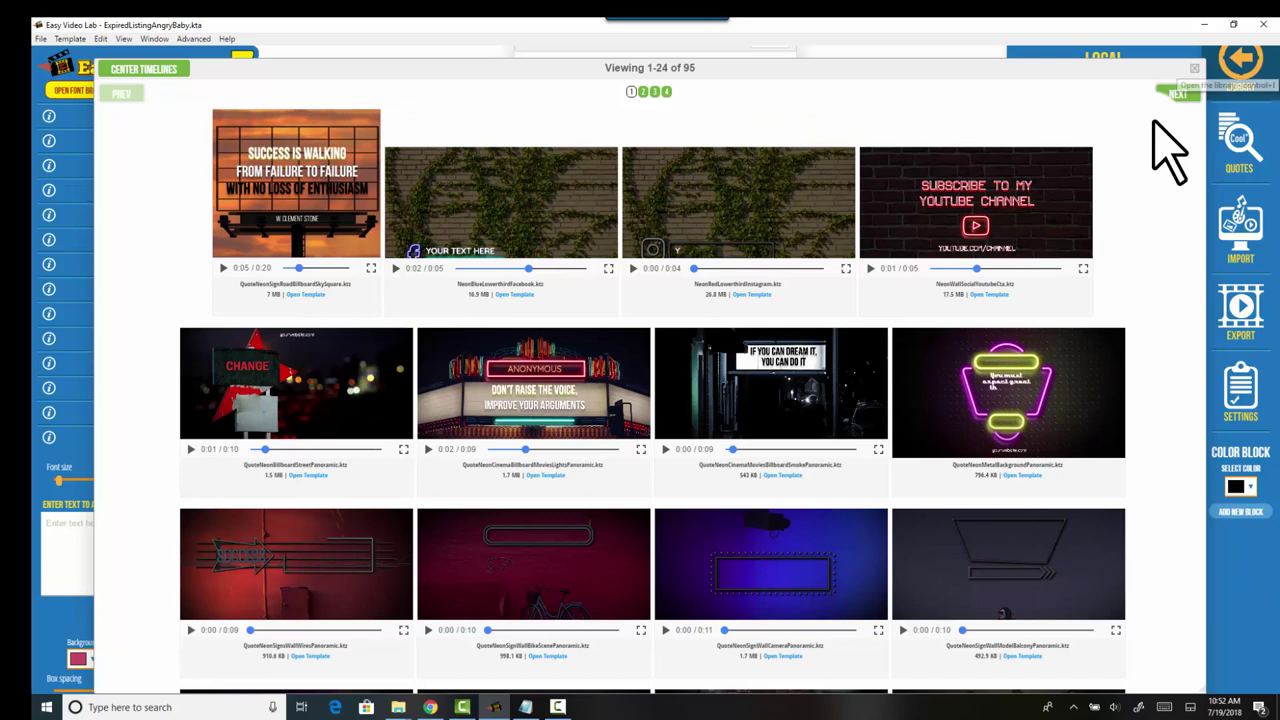
{"action": "key", "text": "Escape"}
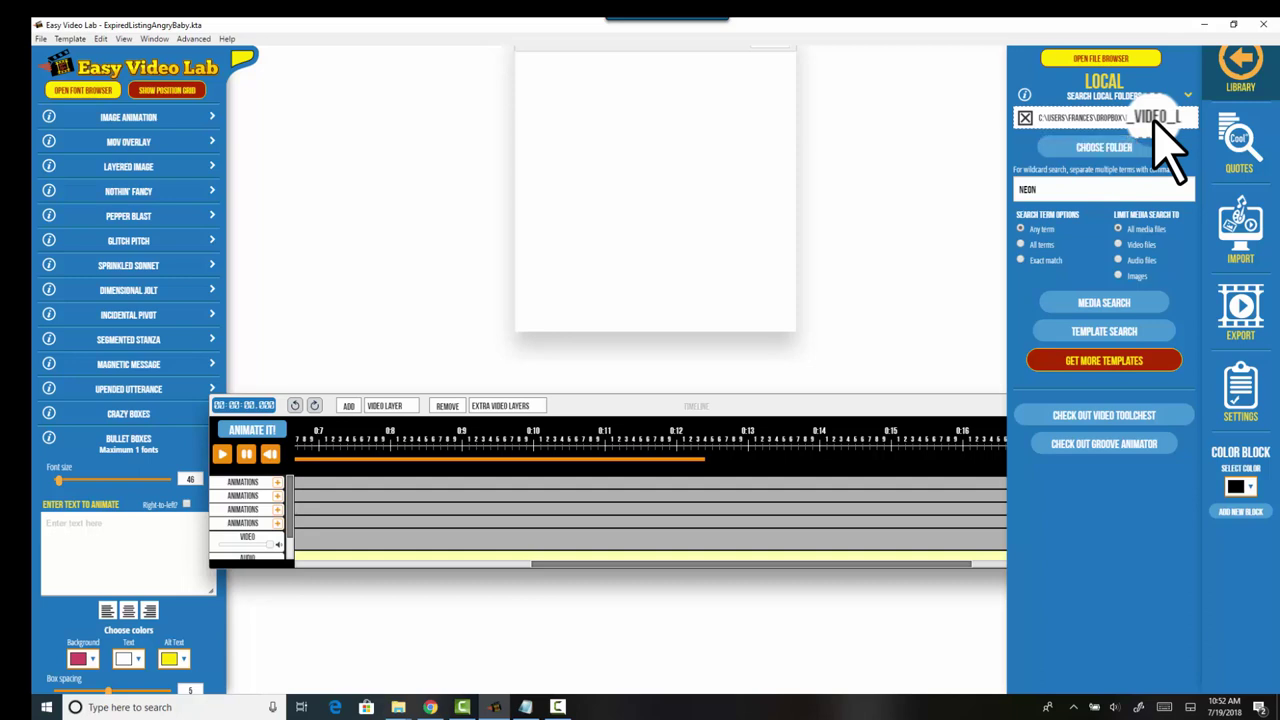
- Search the local folder for templates matching "toon", look through the results and close the library
{"action": "key", "text": "BackSpace"}
{"action": "key", "text": "BackSpace"}
{"action": "key", "text": "BackSpace"}
{"action": "key", "text": "BackSpace"}
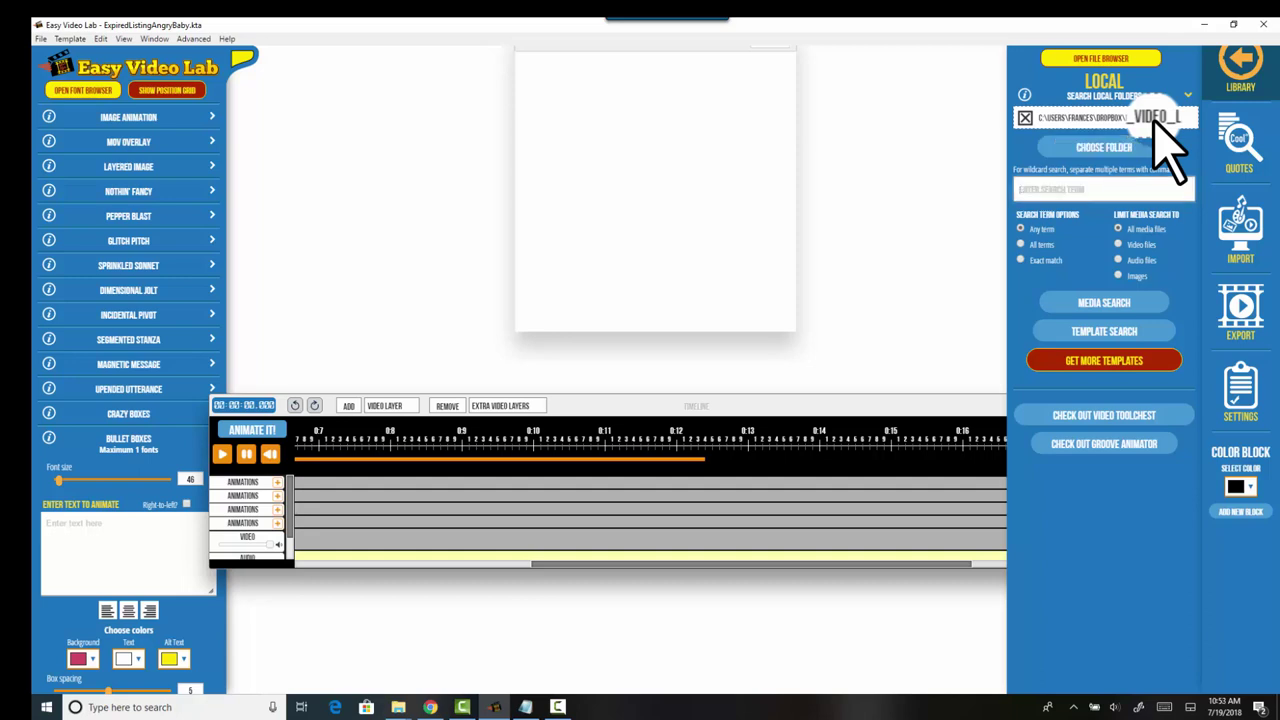
{"action": "type", "text": "TOON"}
{"action": "key", "text": "Tab"}
{"action": "key", "text": "Tab"}
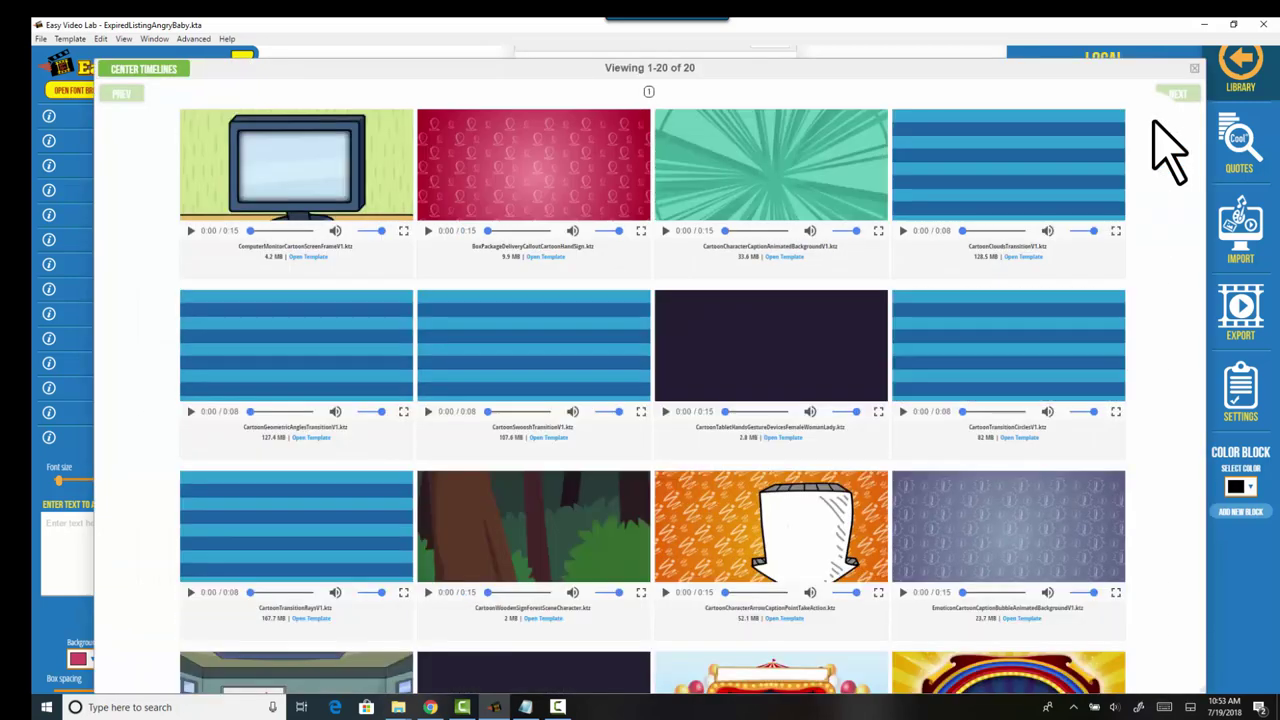
{"action": "scroll", "coordinate": [1168, 150], "scroll_direction": "down", "scroll_amount": 4}
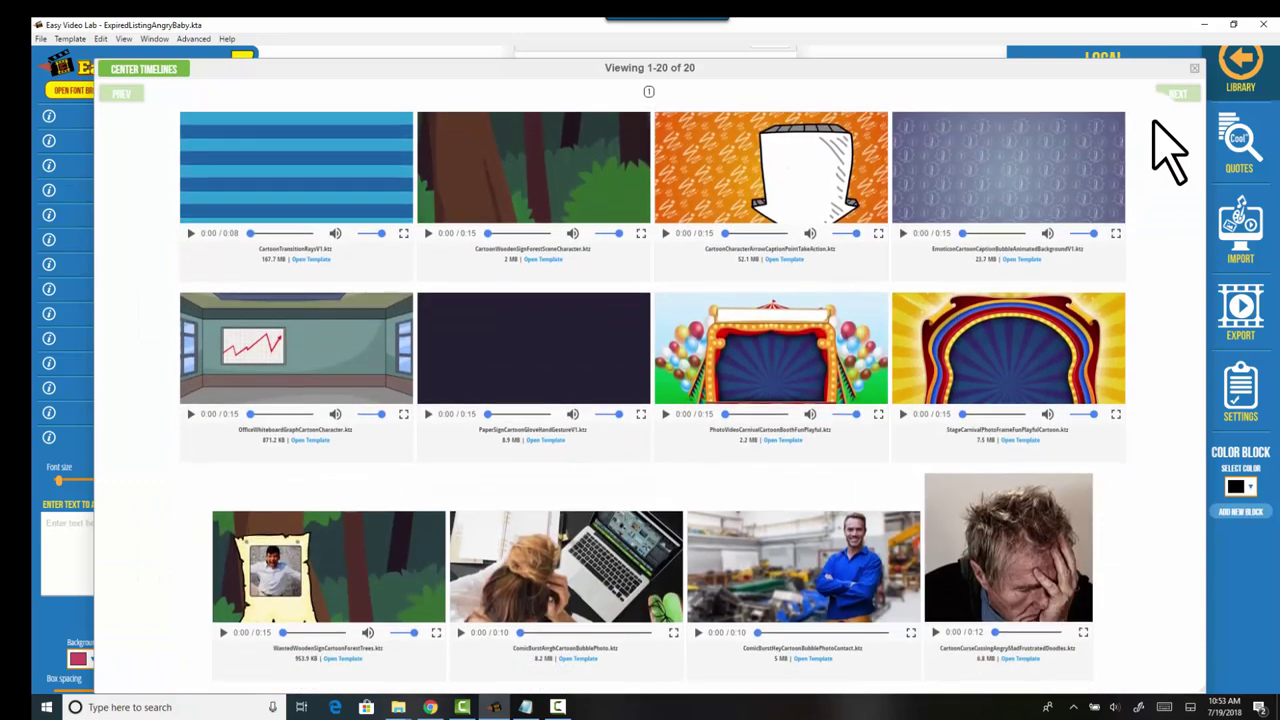
{"action": "scroll", "coordinate": [1168, 150], "scroll_direction": "up", "scroll_amount": 5}
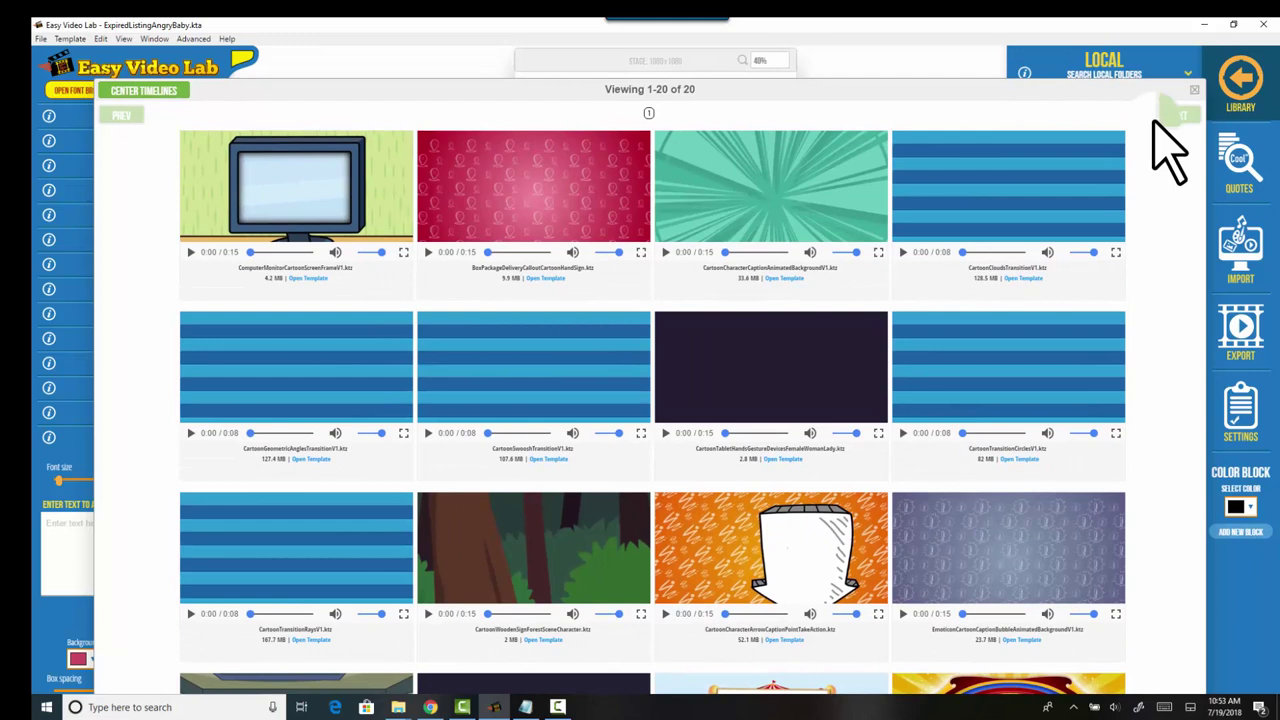
{"action": "scroll", "coordinate": [1168, 150], "scroll_direction": "down", "scroll_amount": 1}
{"action": "scroll", "coordinate": [1168, 150], "scroll_direction": "up", "scroll_amount": 1}
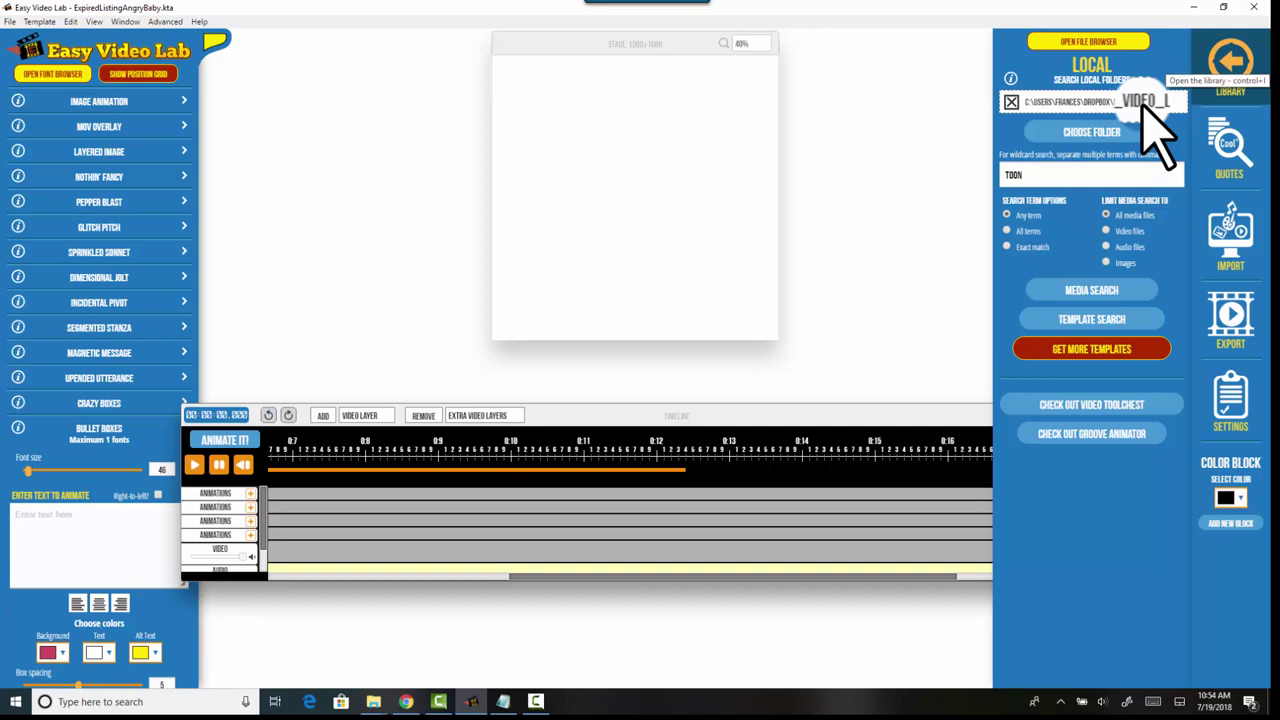
{"action": "key", "text": "ctrl+l"}
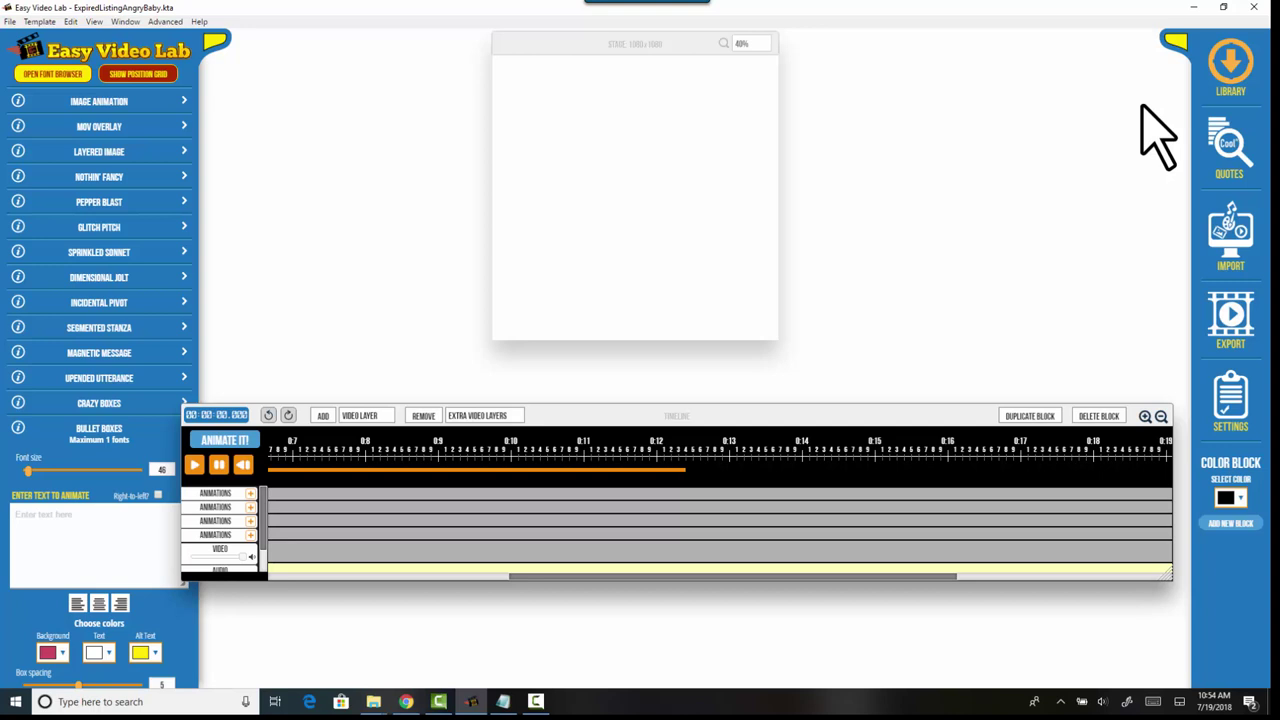
{"action": "mouse_move", "coordinate": [536, 701]}
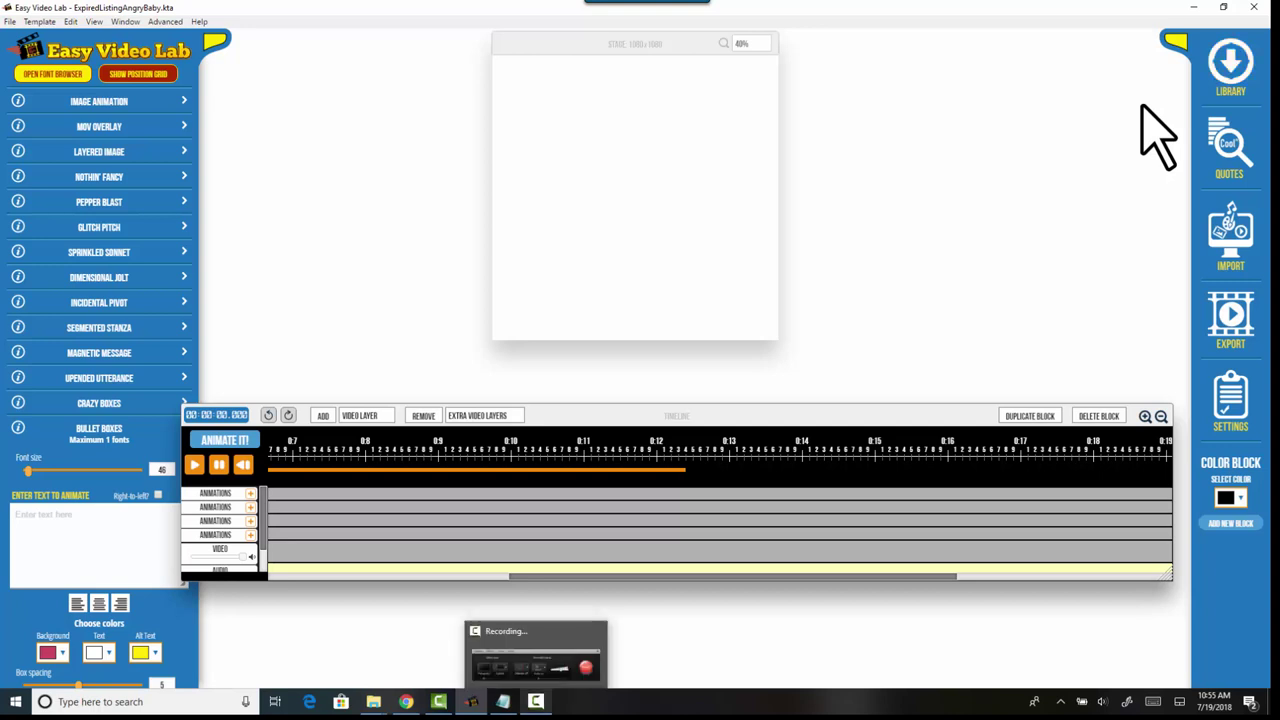